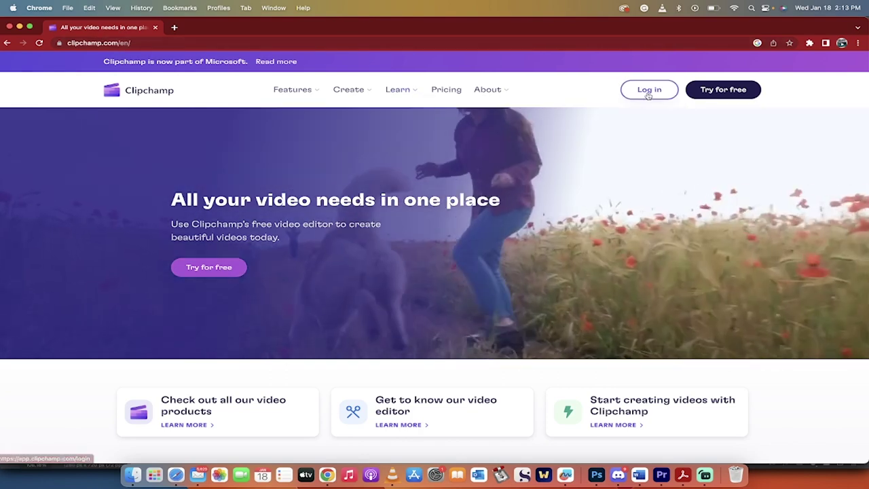
Log in to Clipchamp using the Continue with Google option
{"action": "left_click", "coordinate": [649, 93]}
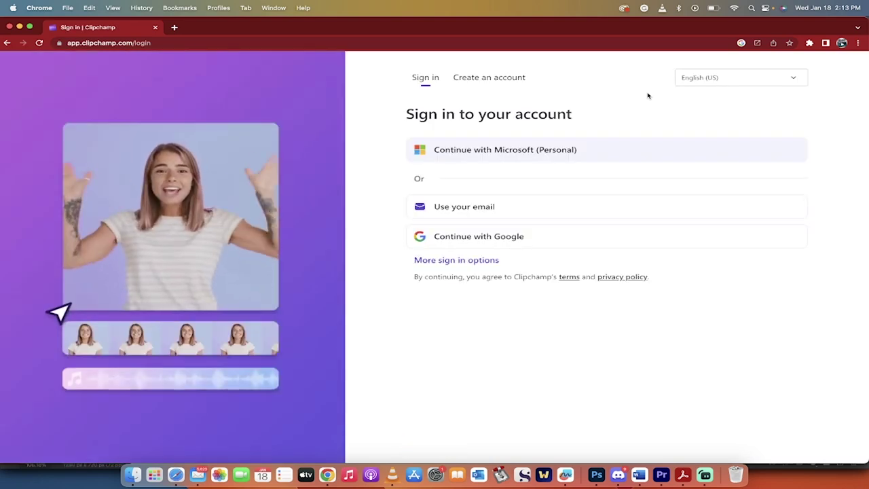
{"action": "left_click", "coordinate": [488, 239]}
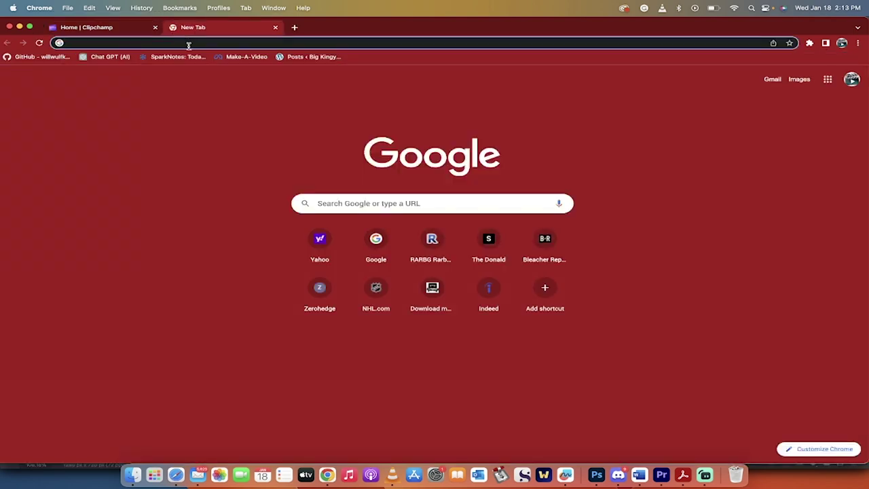
Load google.com in the new tab and search for '12 rules'
{"action": "type", "text": "goo"}
{"action": "key", "text": "Return"}
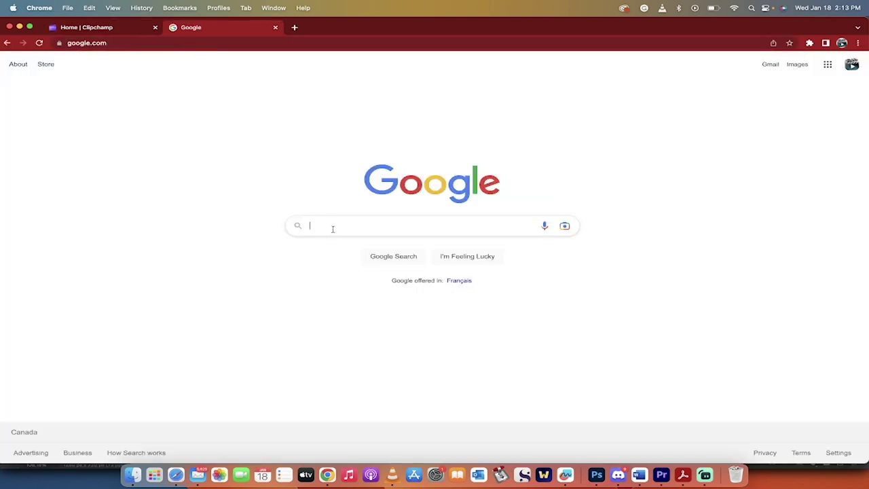
{"action": "left_click", "coordinate": [333, 227]}
{"action": "left_click", "coordinate": [307, 184]}
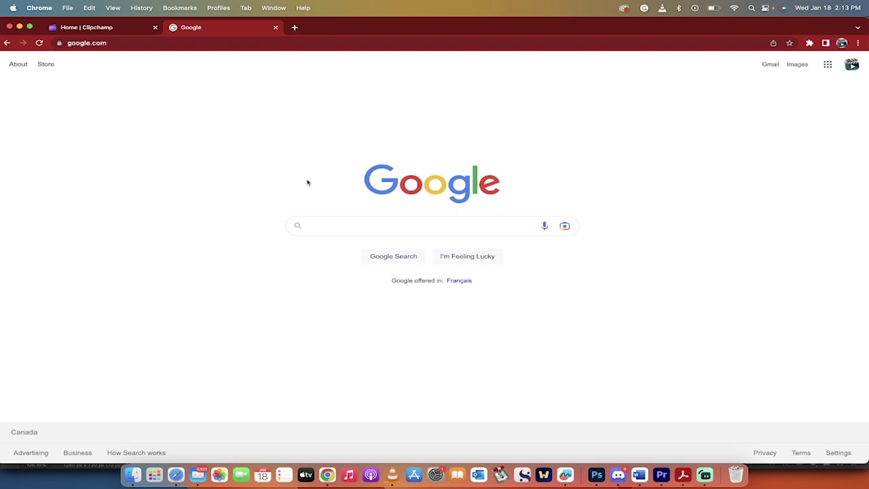
{"action": "left_click", "coordinate": [311, 225]}
{"action": "type", "text": "12n"}
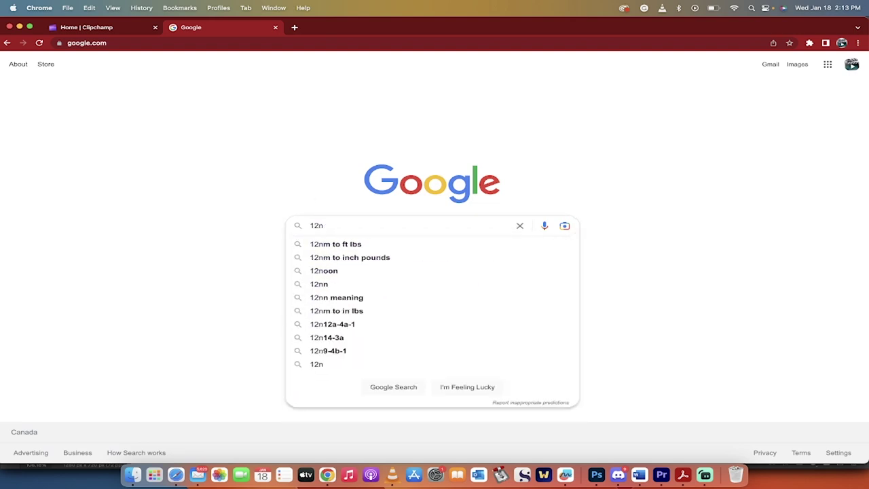
{"action": "key", "text": "BackSpace"}
{"action": "type", "text": "rules"}
{"action": "key", "text": "Return"}
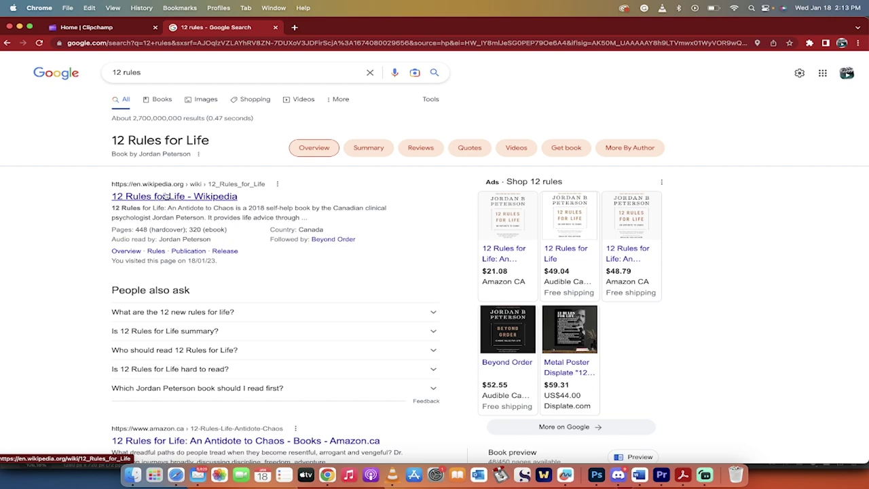
Open the 12 Rules for Life Wikipedia article and select its opening paragraph
{"action": "left_click", "coordinate": [166, 197]}
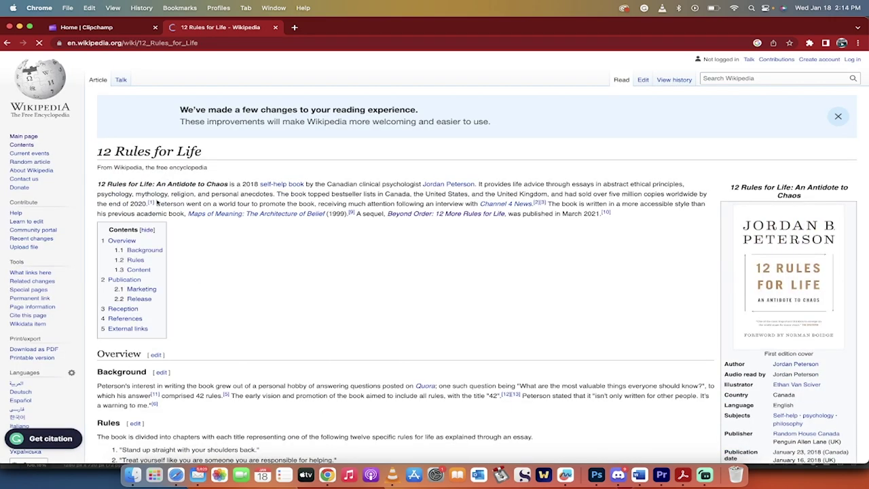
{"action": "left_click_drag", "start_coordinate": [98, 183], "coordinate": [600, 214]}
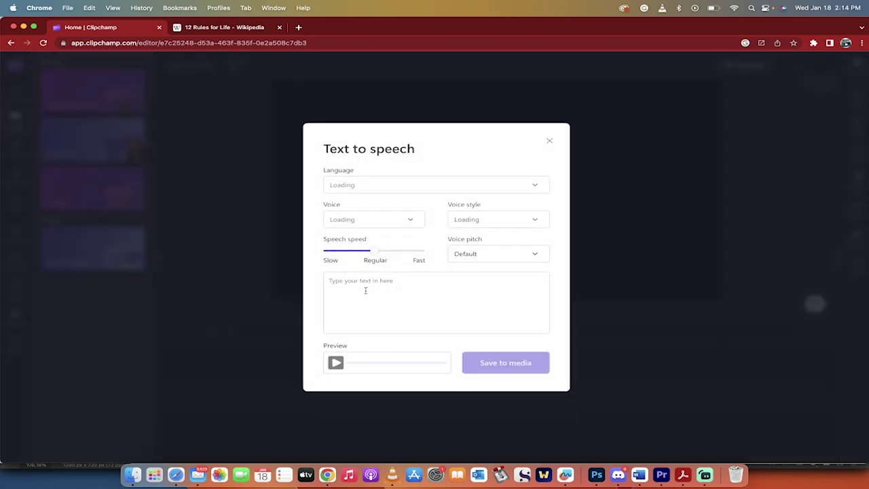
Paste the Wikipedia paragraph and delete the [8], [2][3] and [9] citations
{"action": "left_click", "coordinate": [365, 287]}
{"action": "key", "text": "super+v"}
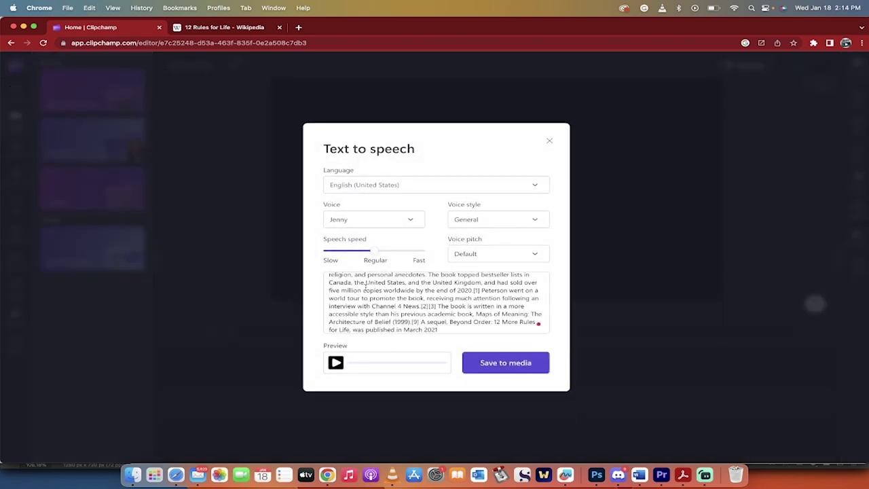
{"action": "left_click", "coordinate": [478, 290]}
{"action": "key", "text": "BackSpace"}
{"action": "key", "text": "BackSpace"}
{"action": "key", "text": "BackSpace"}
{"action": "left_click_drag", "start_coordinate": [438, 309], "coordinate": [426, 309]}
{"action": "key", "text": "BackSpace"}
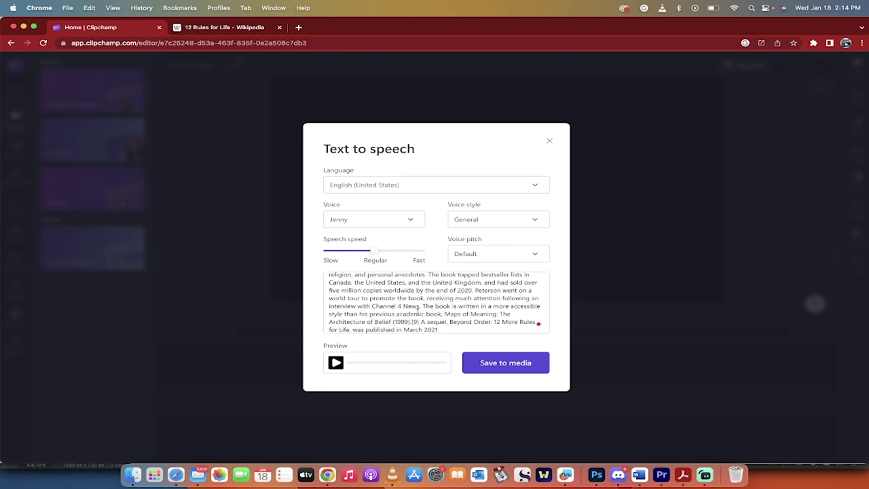
{"action": "key", "text": "BackSpace"}
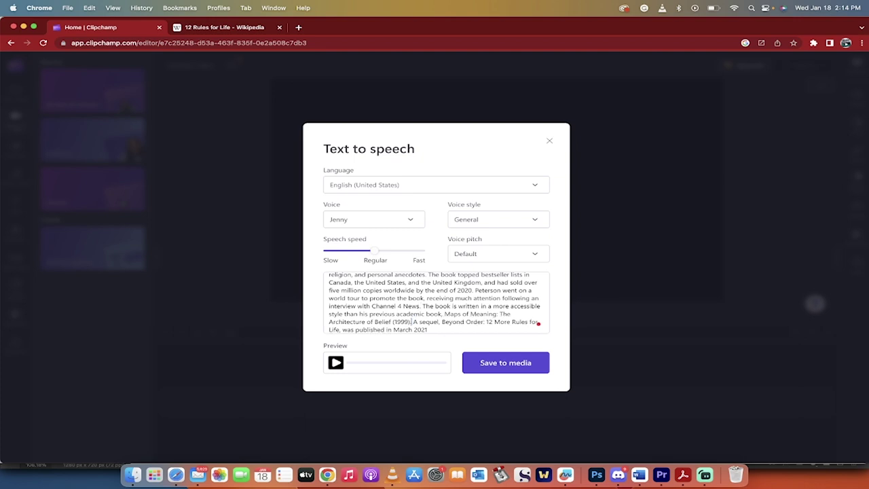
Set the speech speed slightly faster than regular and preview the voice
{"action": "scroll", "coordinate": [419, 312], "scroll_direction": "up", "scroll_amount": 5}
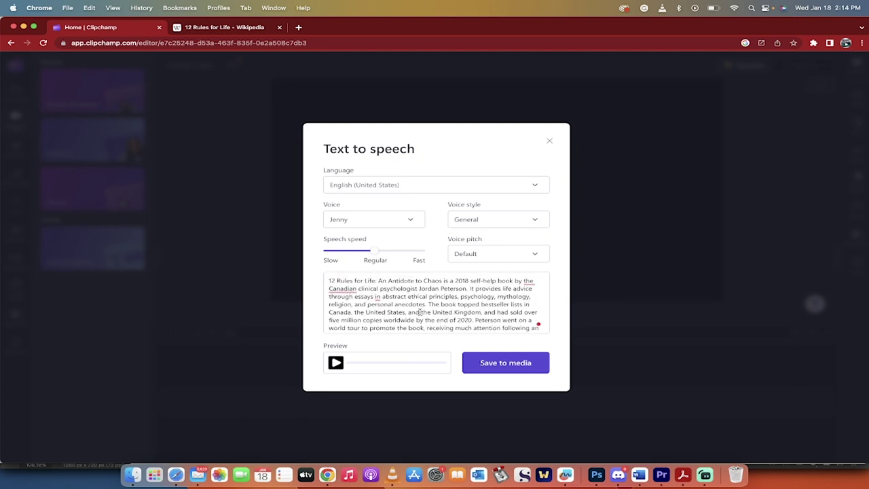
{"action": "scroll", "coordinate": [420, 313], "scroll_direction": "down", "scroll_amount": 5}
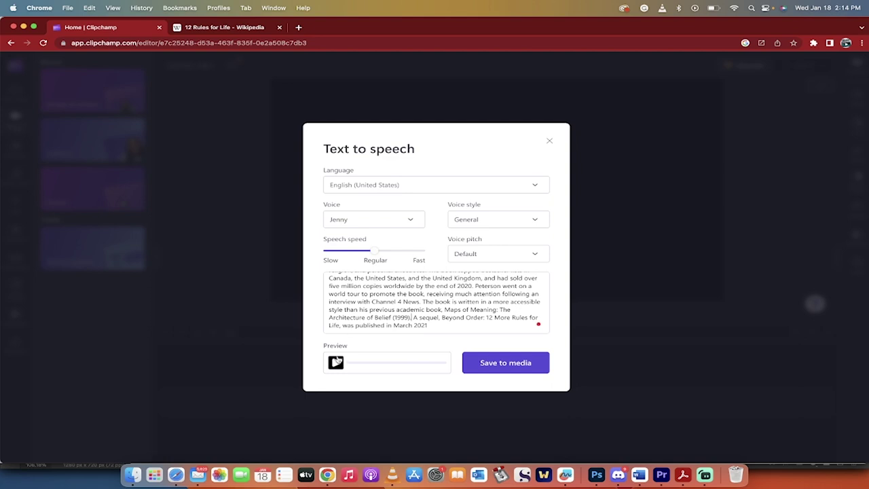
{"action": "left_click_drag", "start_coordinate": [376, 251], "coordinate": [387, 252]}
{"action": "left_click", "coordinate": [336, 362]}
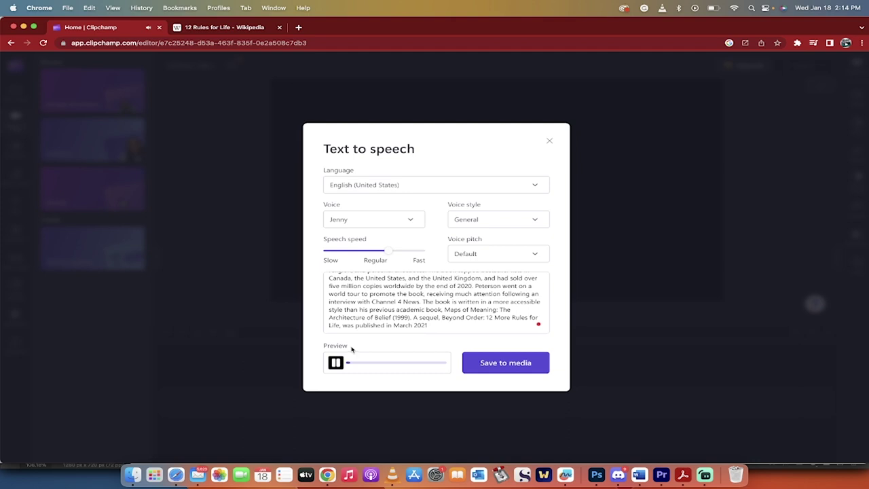
{"action": "scroll", "coordinate": [381, 297], "scroll_direction": "up", "scroll_amount": 3}
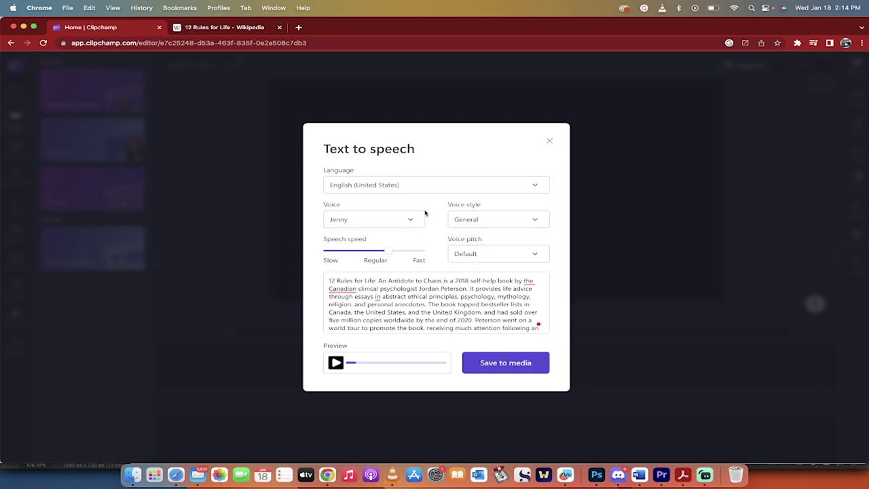
Try the Amber voice, then switch to Davis and preview the voiceover
{"action": "left_click", "coordinate": [391, 220]}
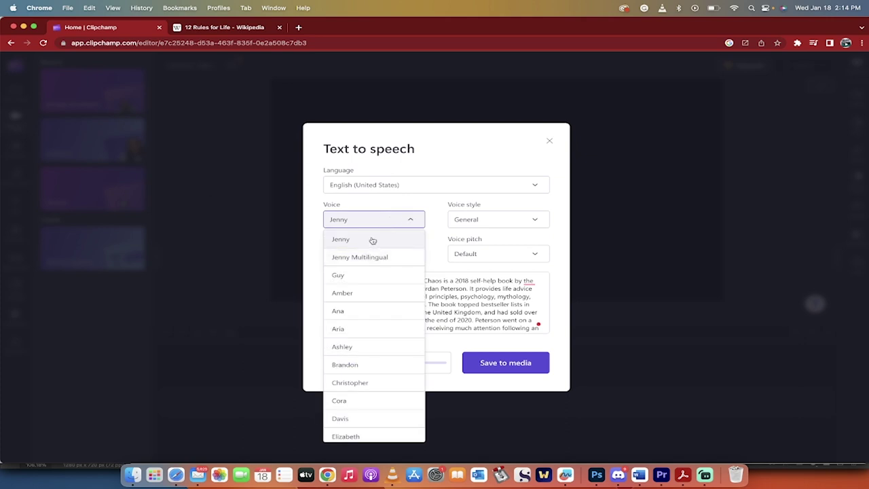
{"action": "left_click", "coordinate": [370, 293]}
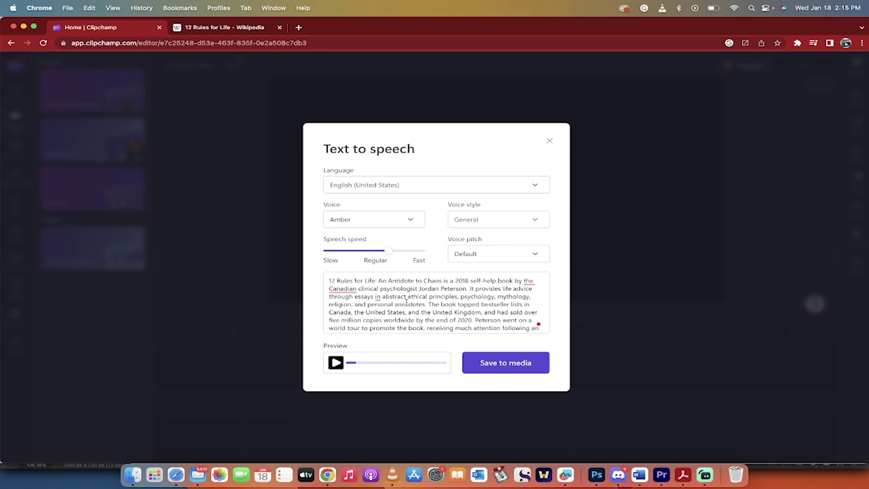
{"action": "left_click", "coordinate": [336, 363]}
{"action": "left_click", "coordinate": [406, 220]}
{"action": "scroll", "coordinate": [375, 285], "scroll_direction": "down", "scroll_amount": 8}
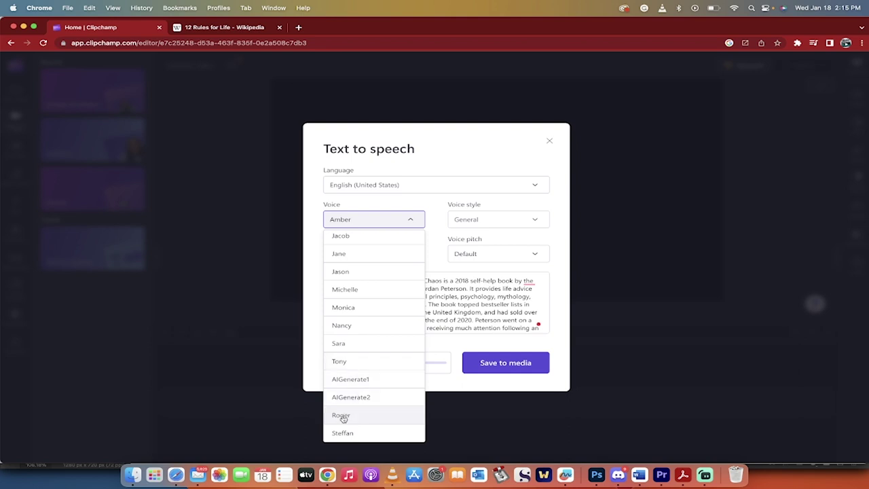
{"action": "scroll", "coordinate": [368, 301], "scroll_direction": "up", "scroll_amount": 3}
{"action": "scroll", "coordinate": [353, 292], "scroll_direction": "up", "scroll_amount": 1}
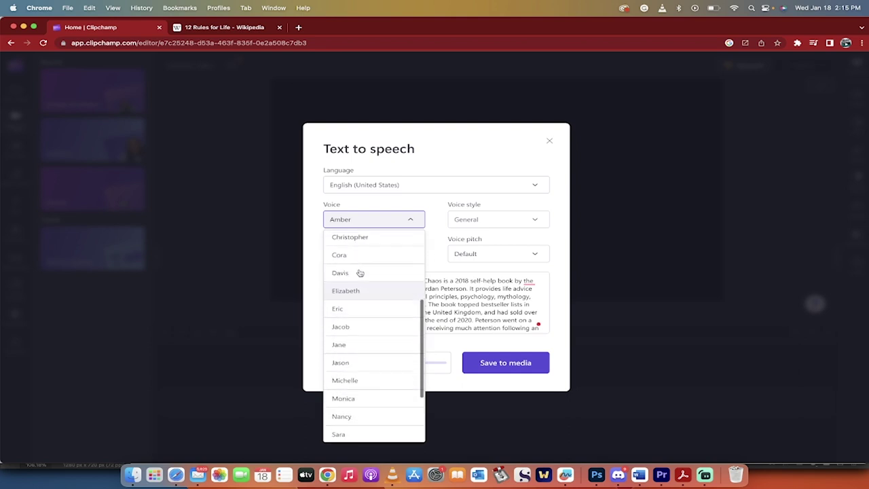
{"action": "left_click", "coordinate": [343, 267]}
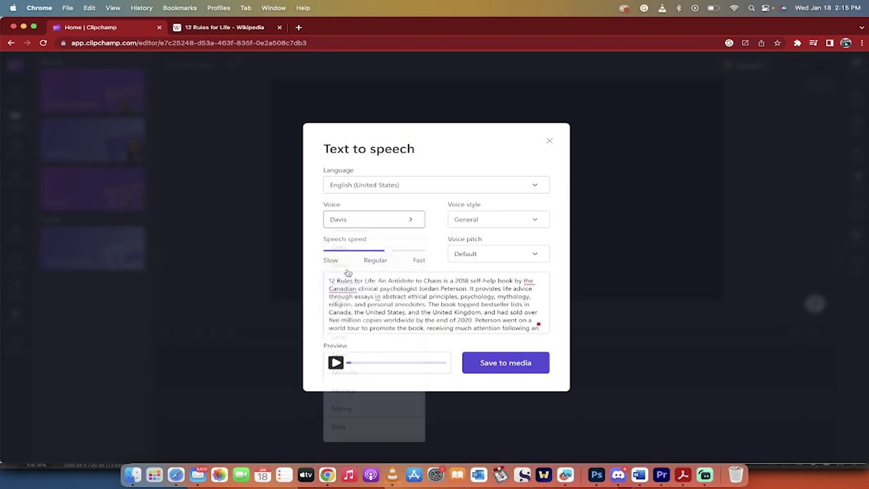
{"action": "left_click", "coordinate": [335, 364]}
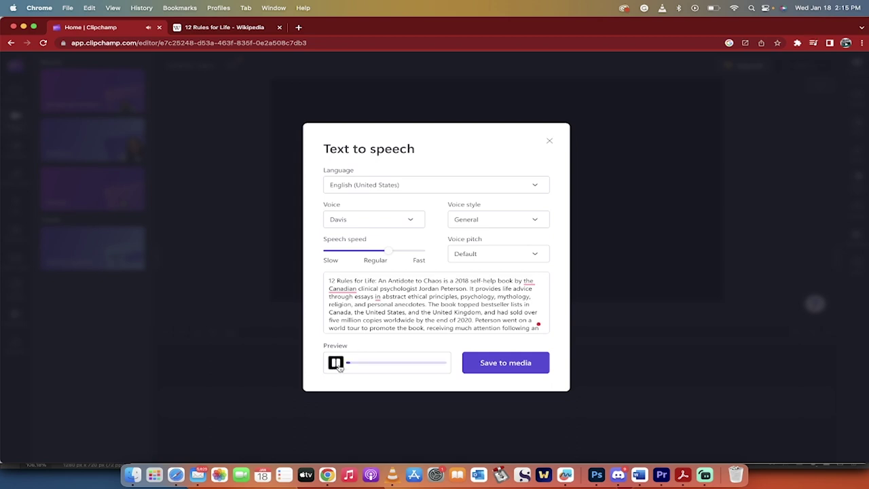
{"action": "left_click", "coordinate": [336, 364]}
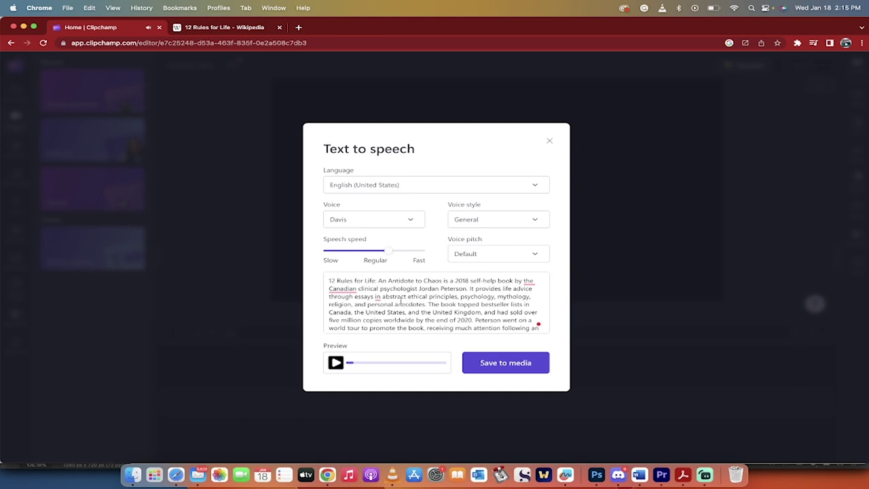
Keep the General style and Default pitch, and save the voiceover to media
{"action": "left_click", "coordinate": [474, 220]}
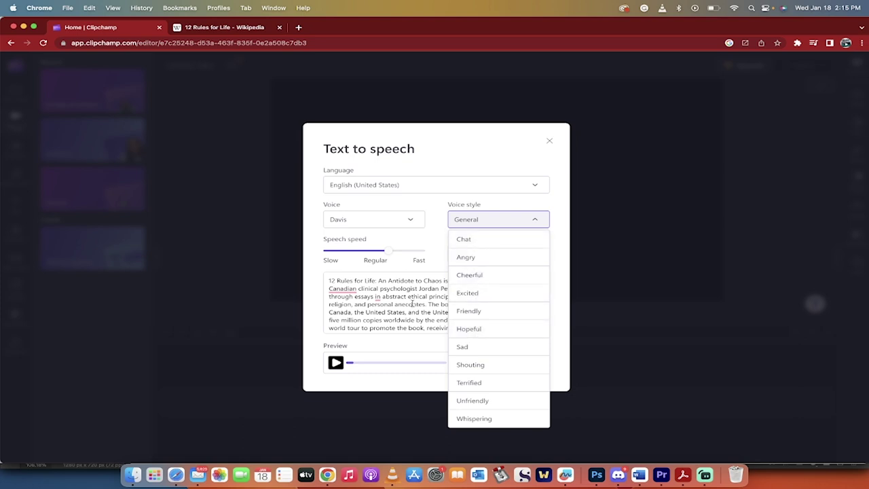
{"action": "left_click", "coordinate": [412, 303]}
{"action": "left_click", "coordinate": [485, 255]}
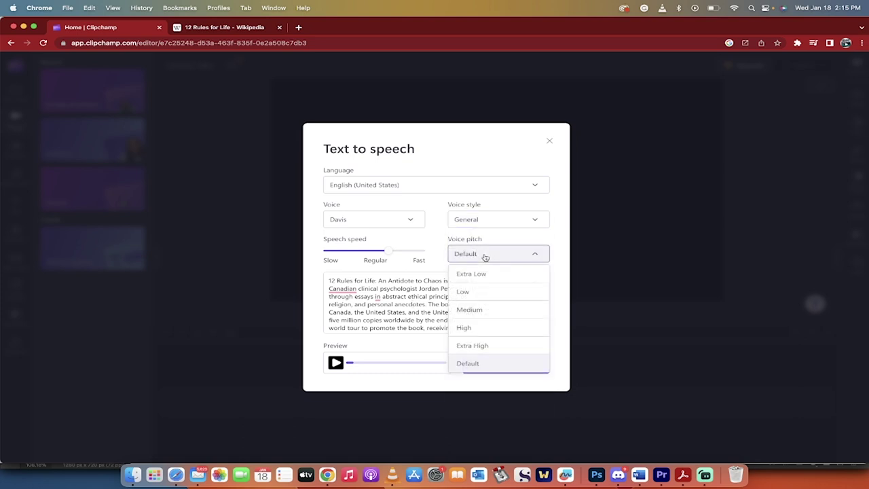
{"action": "left_click", "coordinate": [419, 288]}
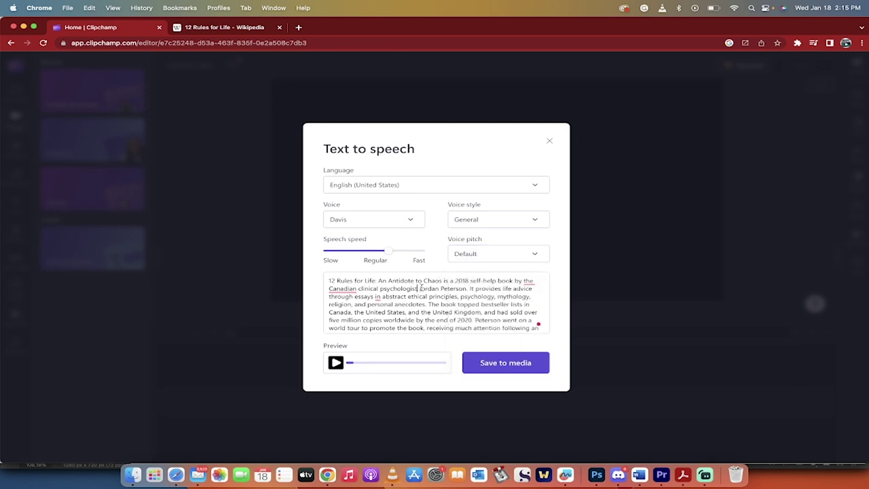
{"action": "left_click", "coordinate": [481, 365]}
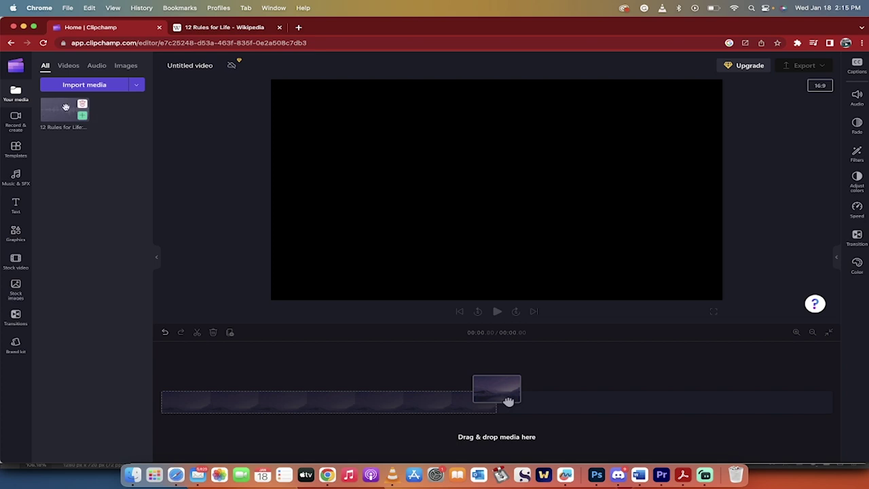
Add the 12 Rules for Life voiceover to the timeline and preview it from 0:00
{"action": "left_click", "coordinate": [82, 115]}
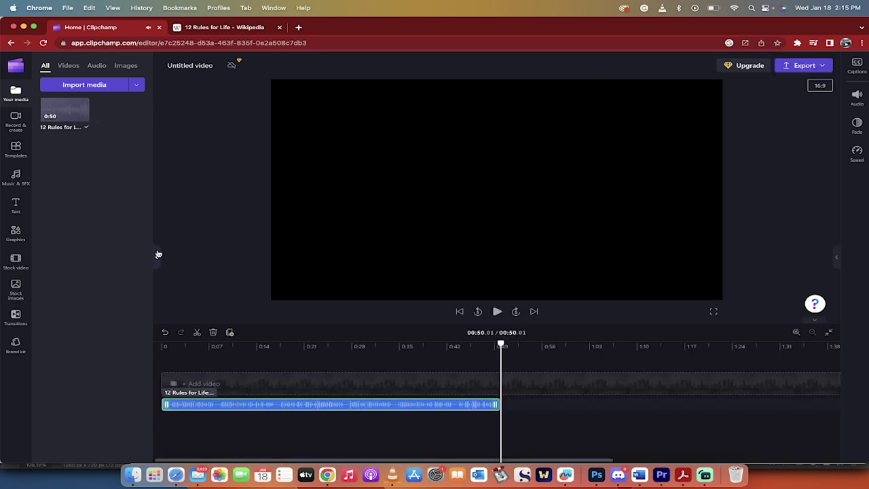
{"action": "left_click", "coordinate": [202, 361]}
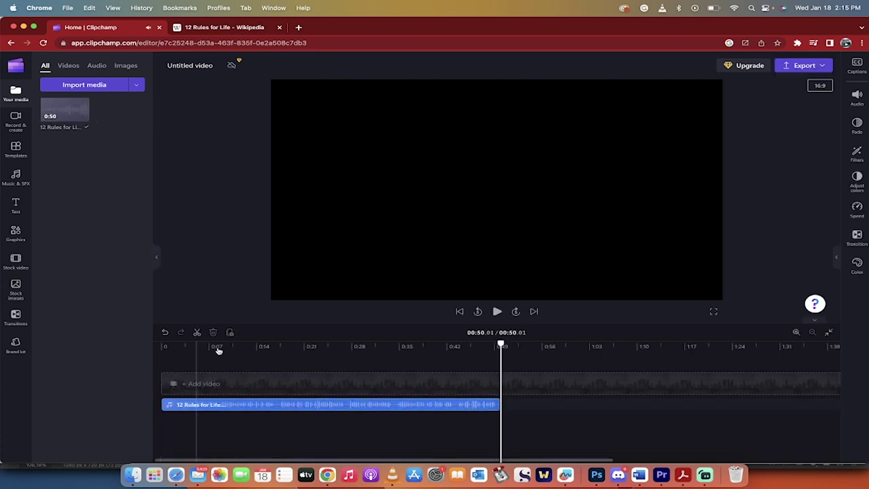
{"action": "left_click_drag", "start_coordinate": [500, 344], "coordinate": [91, 337]}
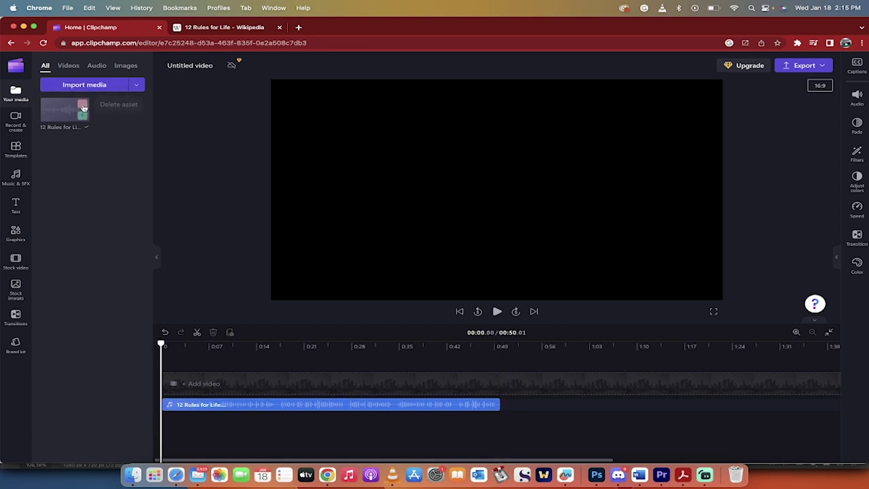
{"action": "left_click", "coordinate": [335, 408]}
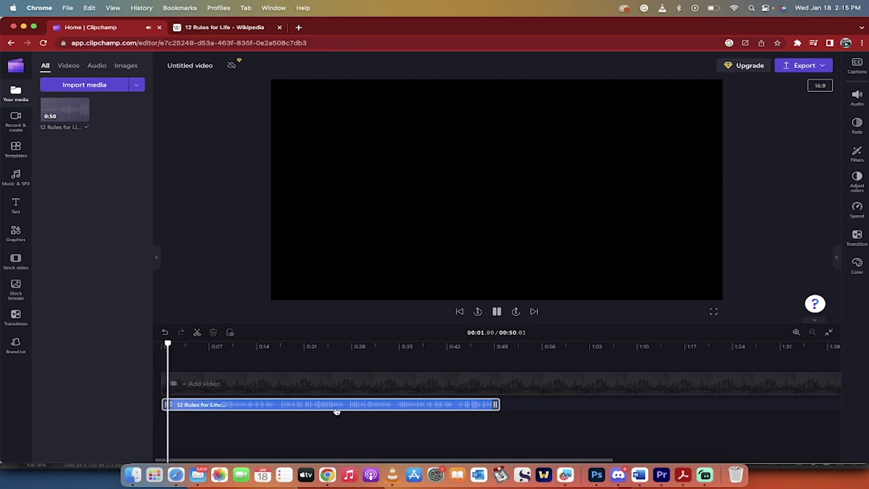
{"action": "key", "text": "space"}
{"action": "left_click_drag", "start_coordinate": [170, 345], "coordinate": [136, 345]}
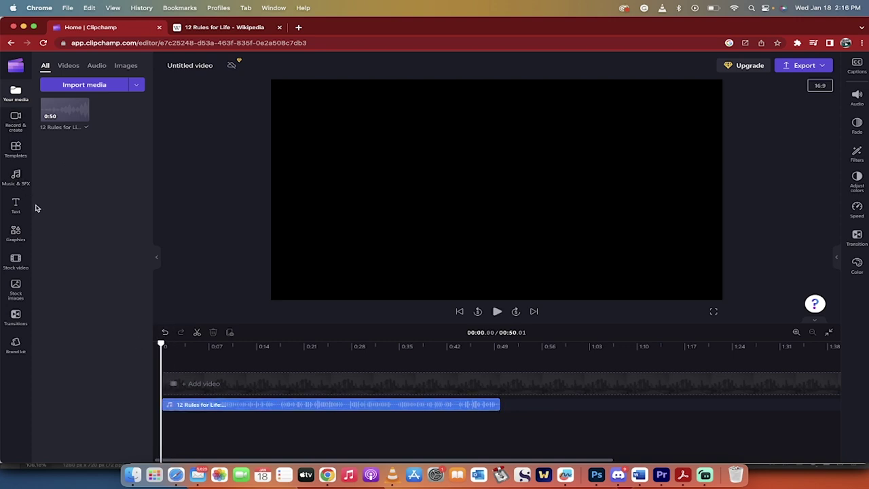
Add four free stock clips: colourful swirl, white waves, woman standing alone, pro streamer
{"action": "left_click", "coordinate": [15, 260]}
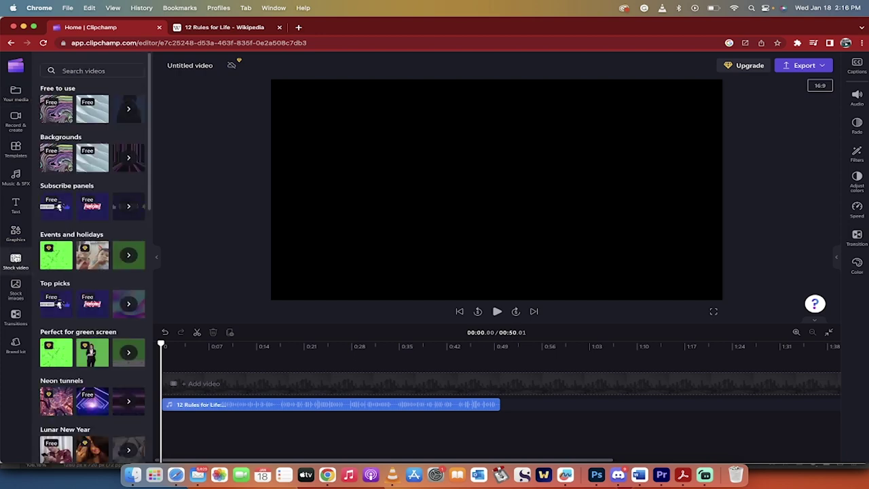
{"action": "left_click", "coordinate": [128, 110]}
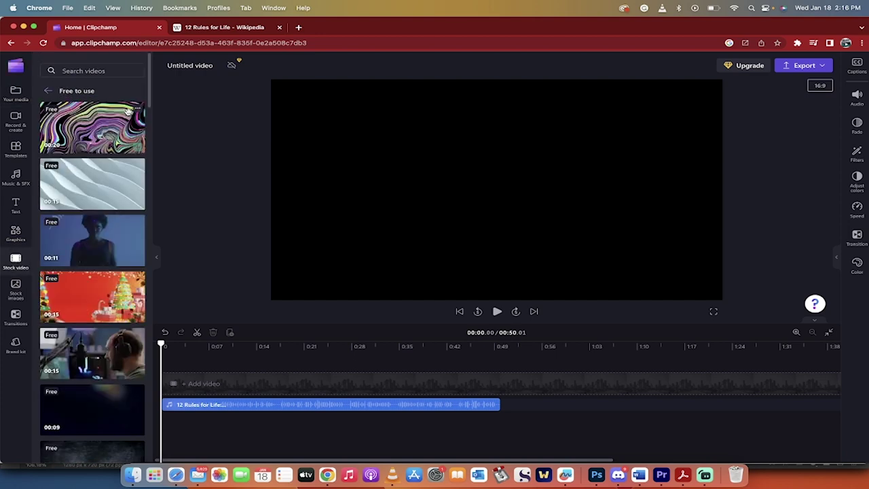
{"action": "left_click", "coordinate": [138, 147]}
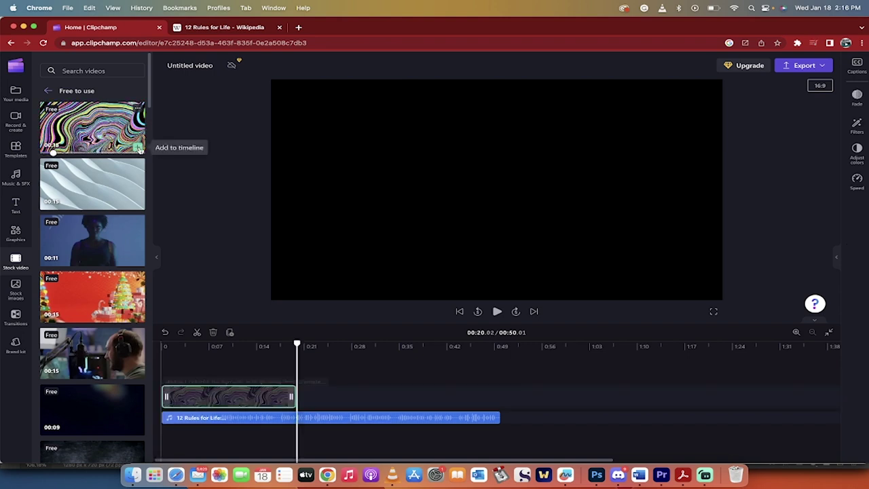
{"action": "left_click", "coordinate": [138, 203]}
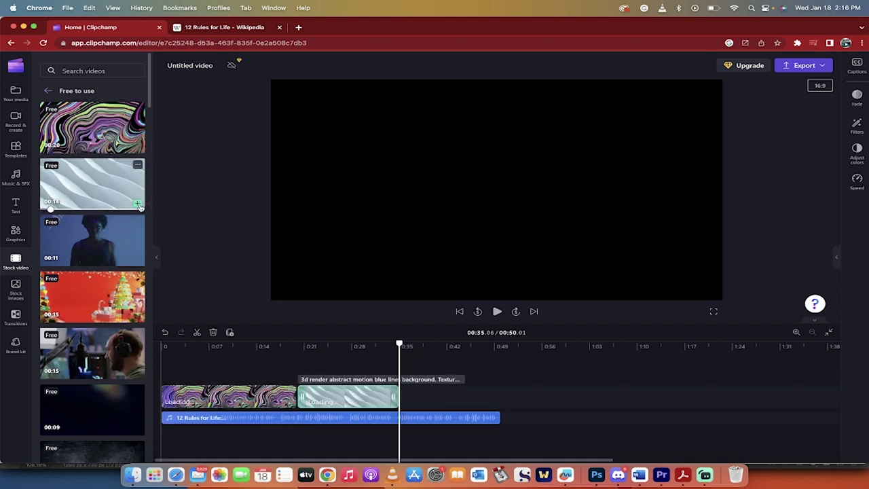
{"action": "left_click", "coordinate": [138, 260]}
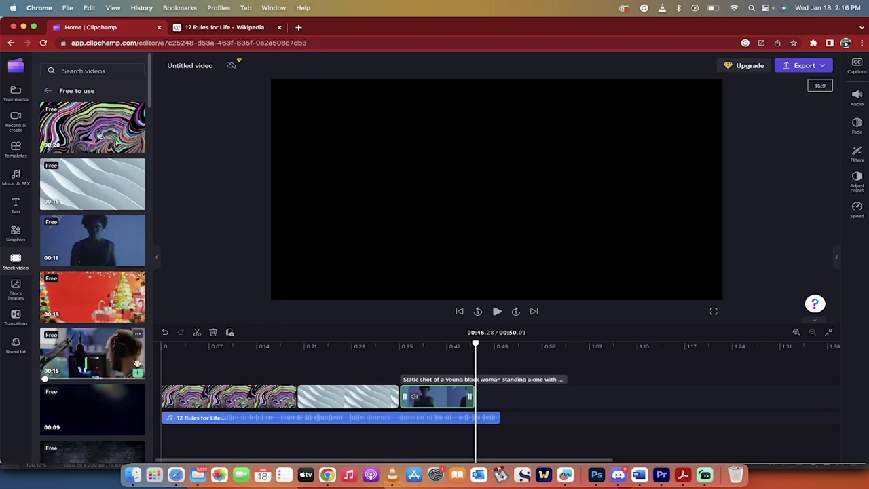
{"action": "left_click", "coordinate": [138, 373]}
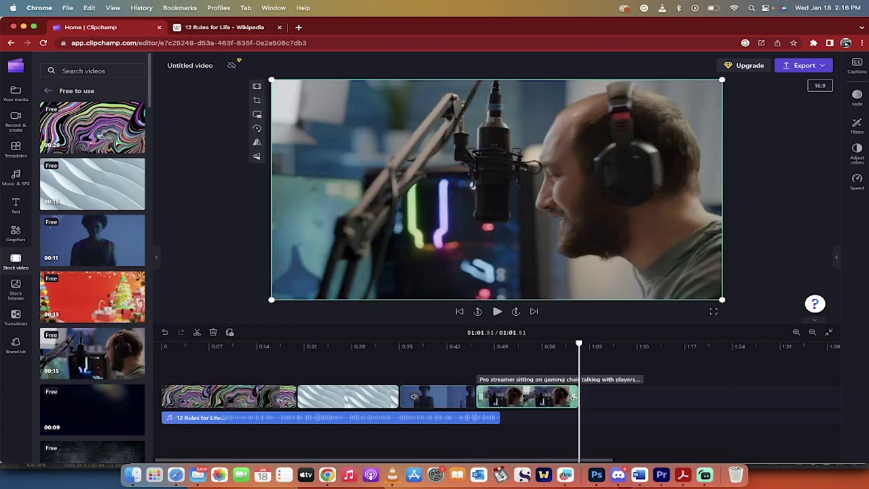
Trim the streamer clip to end at 0:50 and play the video from the start
{"action": "left_click_drag", "start_coordinate": [577, 395], "coordinate": [499, 409]}
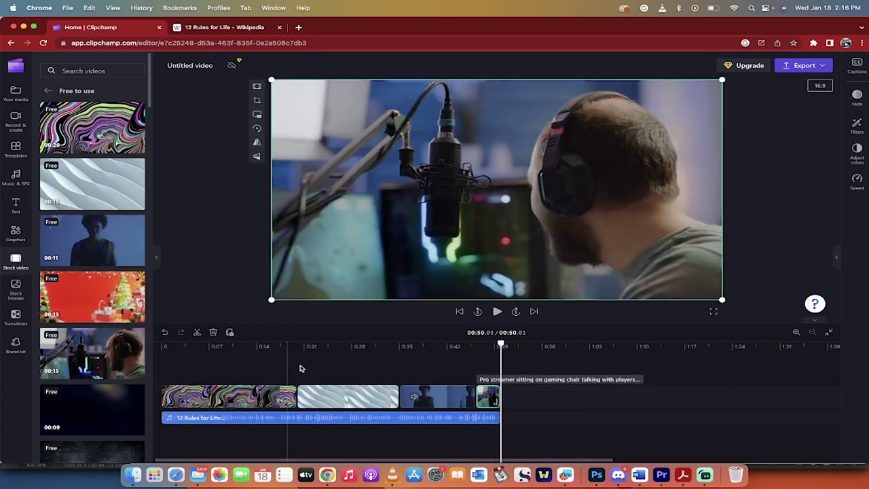
{"action": "left_click", "coordinate": [165, 348]}
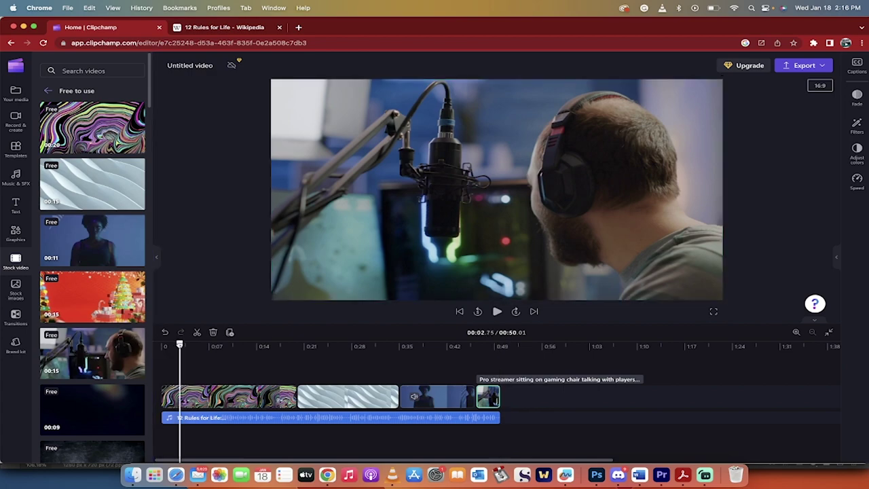
{"action": "key", "text": "space"}
{"action": "key", "text": "space"}
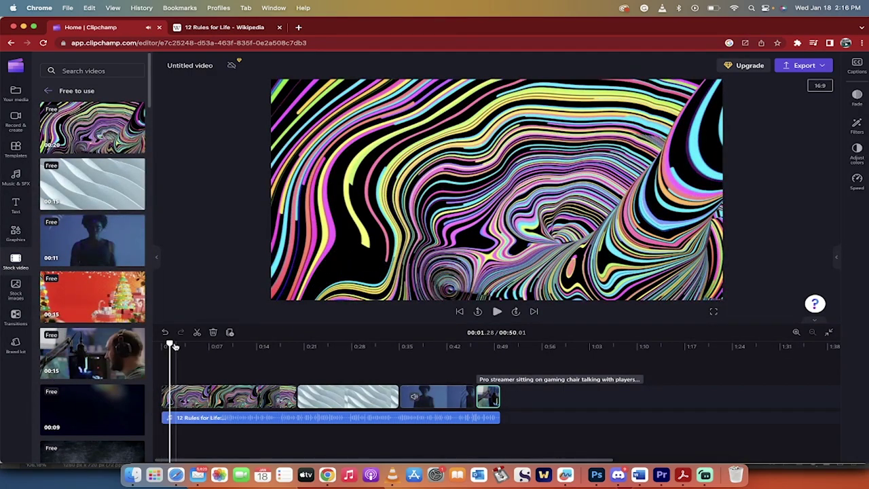
Rewind to the start and export the video in 1080p
{"action": "left_click", "coordinate": [158, 345]}
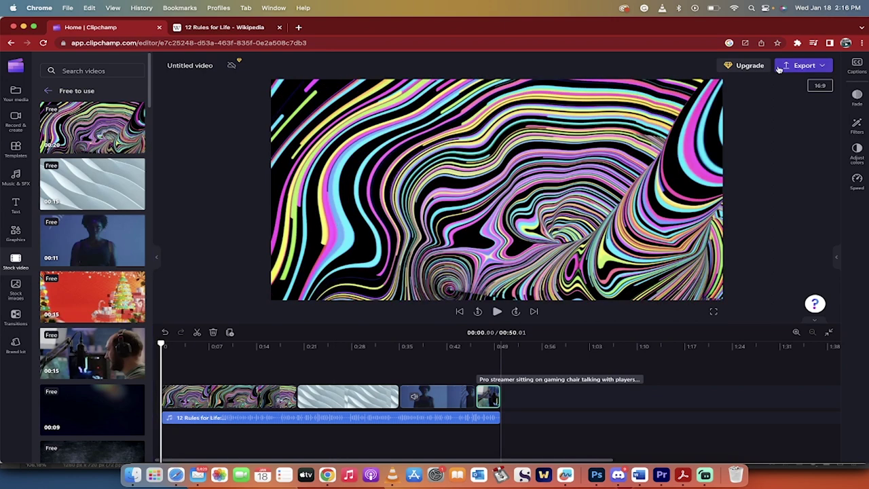
{"action": "left_click", "coordinate": [817, 67]}
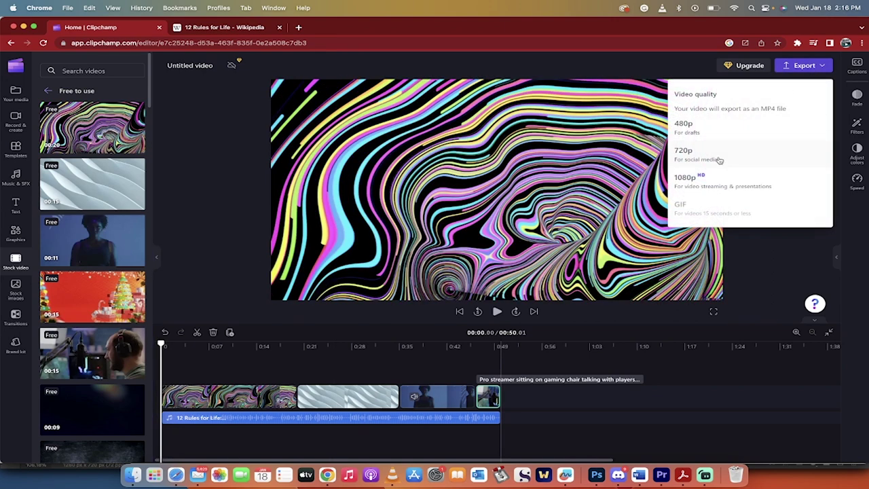
{"action": "left_click", "coordinate": [709, 182]}
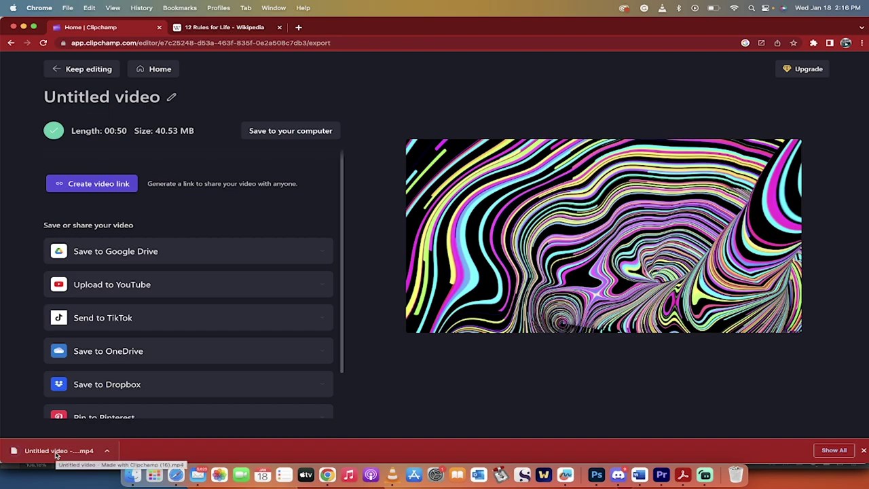
Open the downloaded Clipchamp MP4 in VLC and pause playback
{"action": "left_click", "coordinate": [56, 451]}
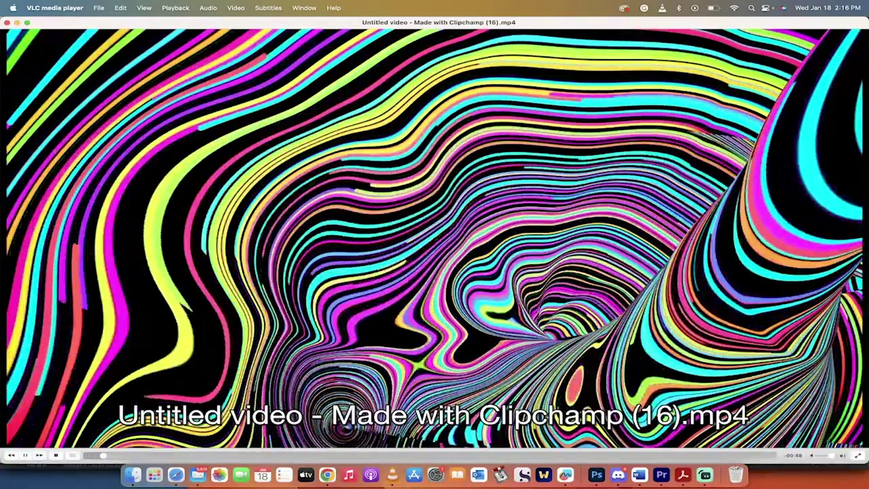
{"action": "key", "text": "space"}
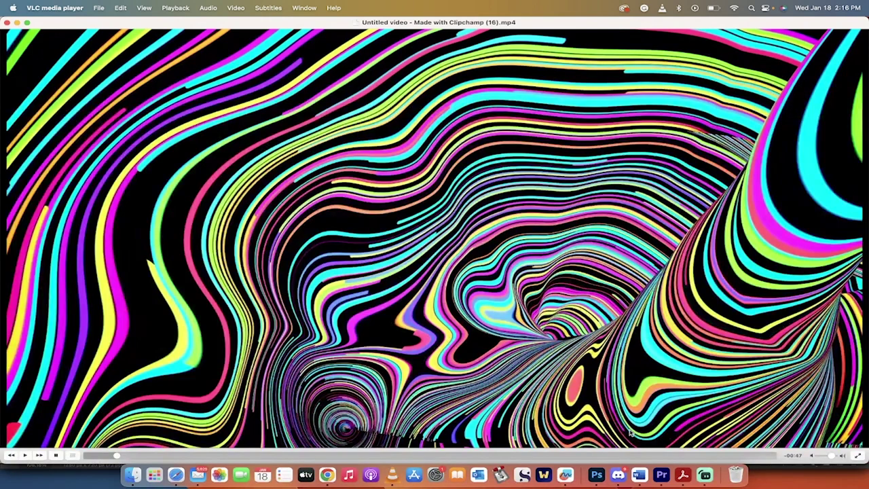